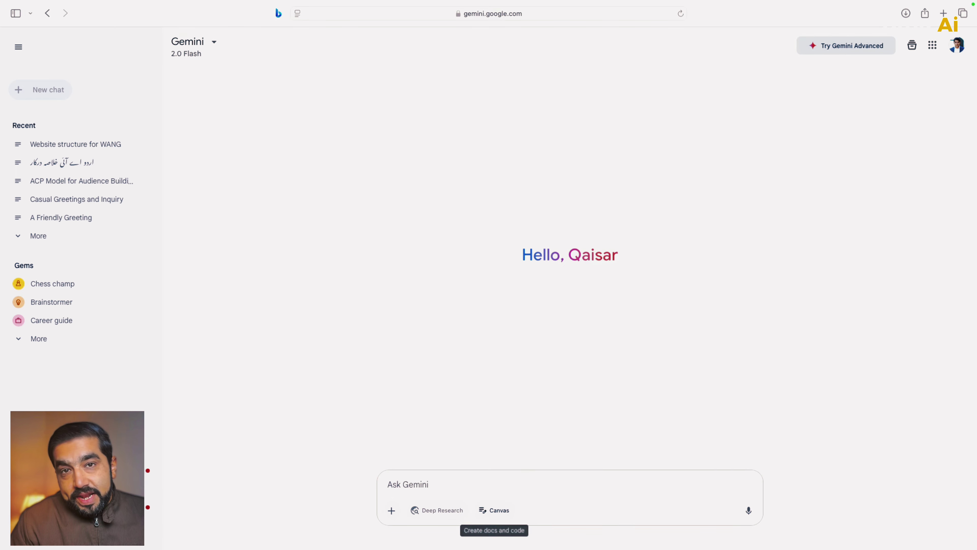
Turn on Canvas for the chat and attach the WANG profile 2025 DOCX file.
click(494, 509)
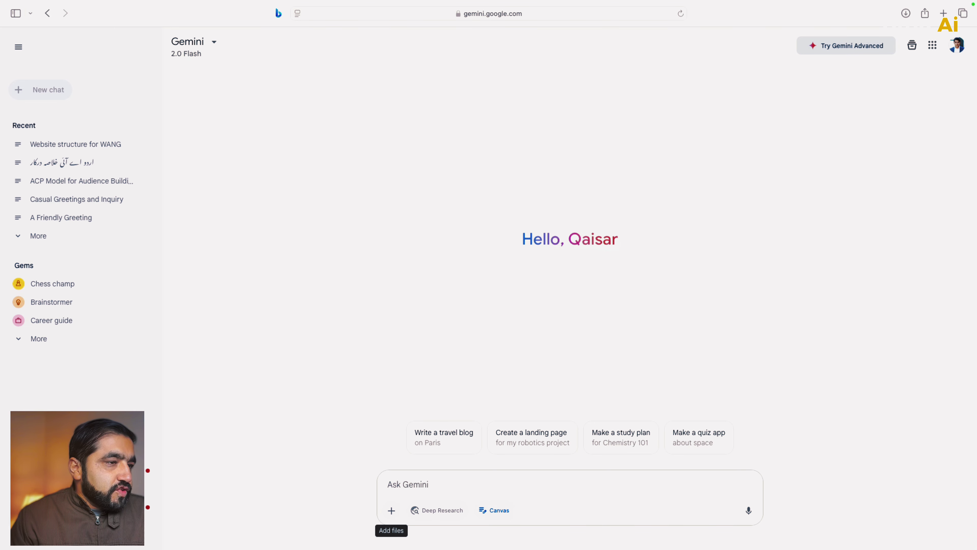
click(391, 510)
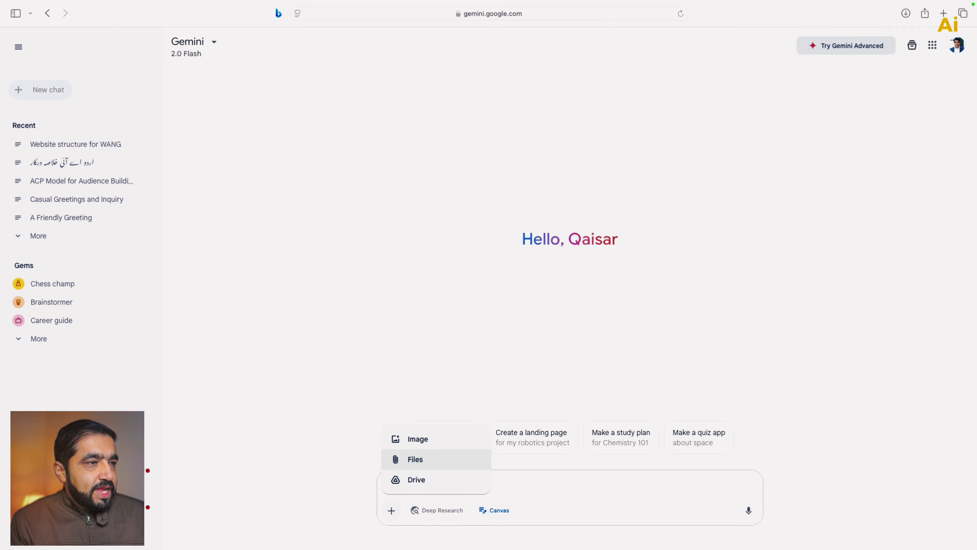
click(415, 459)
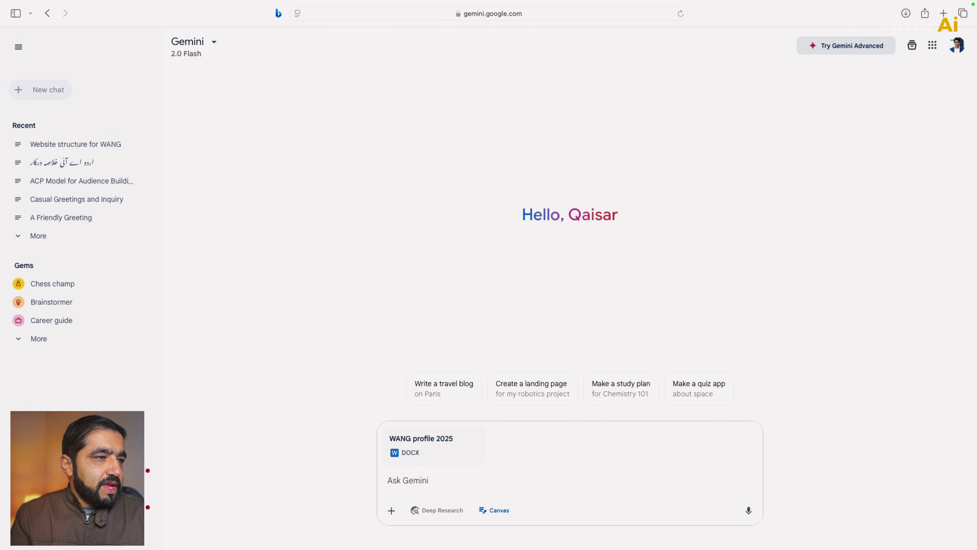
Submit the prompt "Get me a website on this" with the attached profile.
text(Get me )
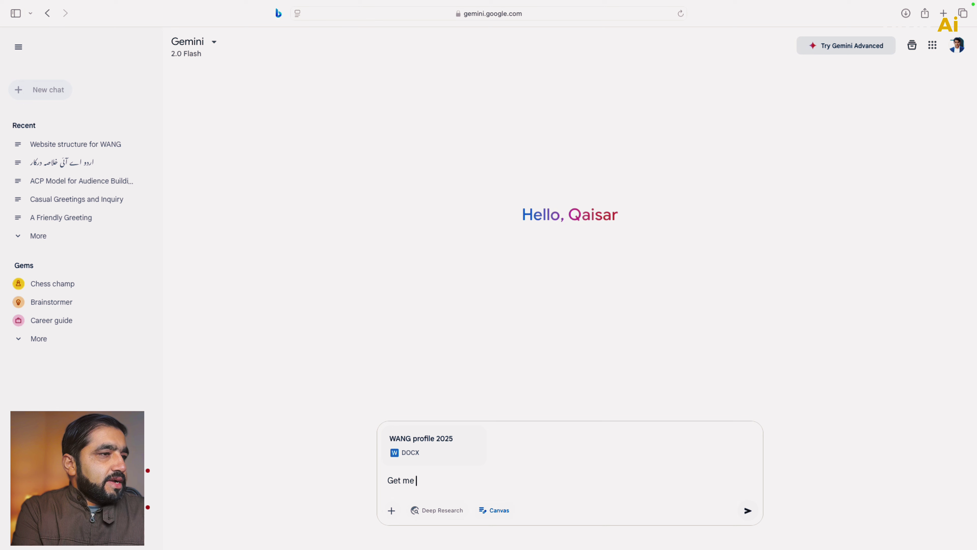
text(a website )
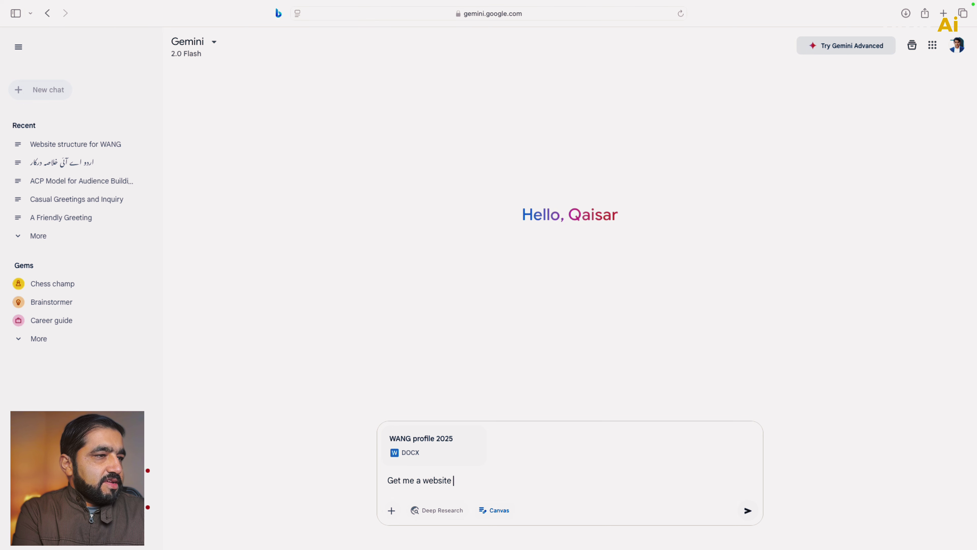
text(on this)
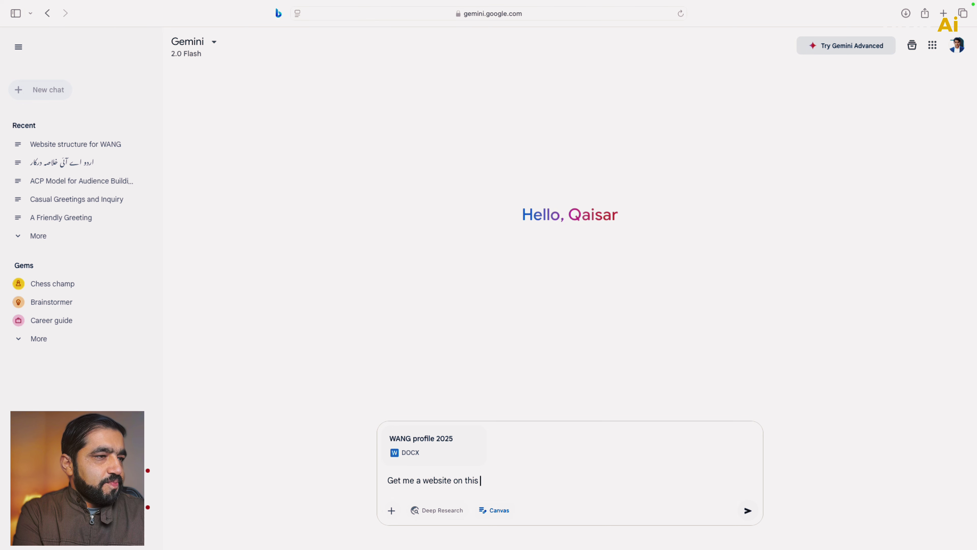
key(Return)
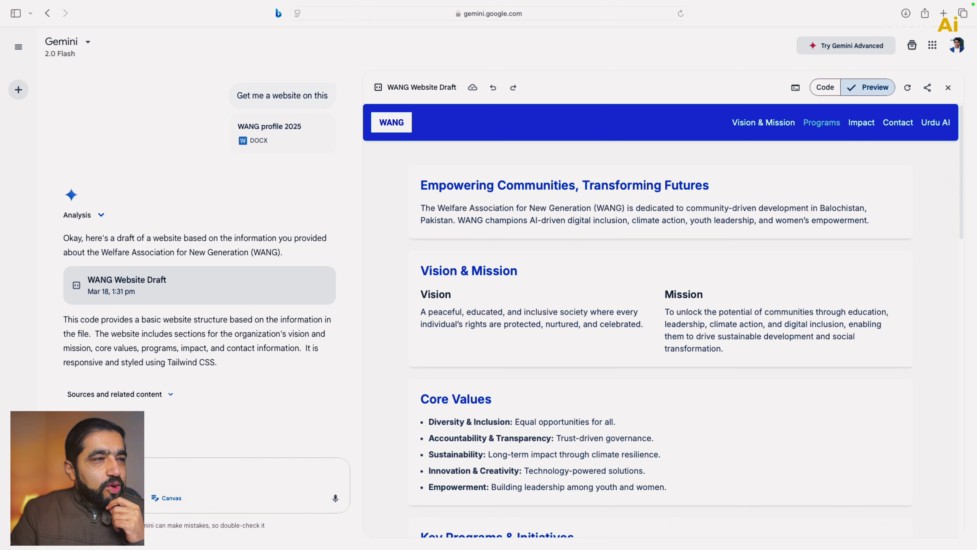
Examine the generated WANG website draft's sections and navigation links in the preview, and check its code.
scroll(660, 346, down, 6)
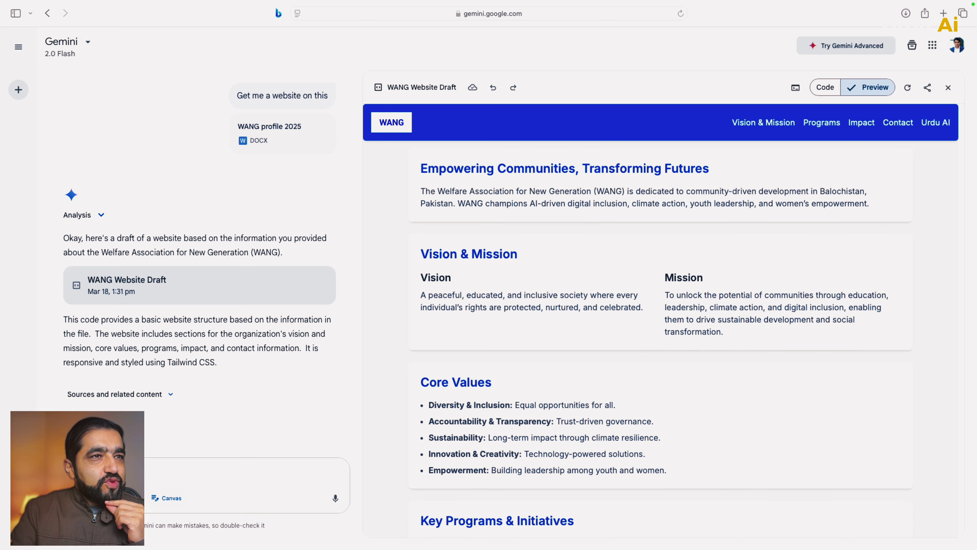
scroll(660, 346, down, 10)
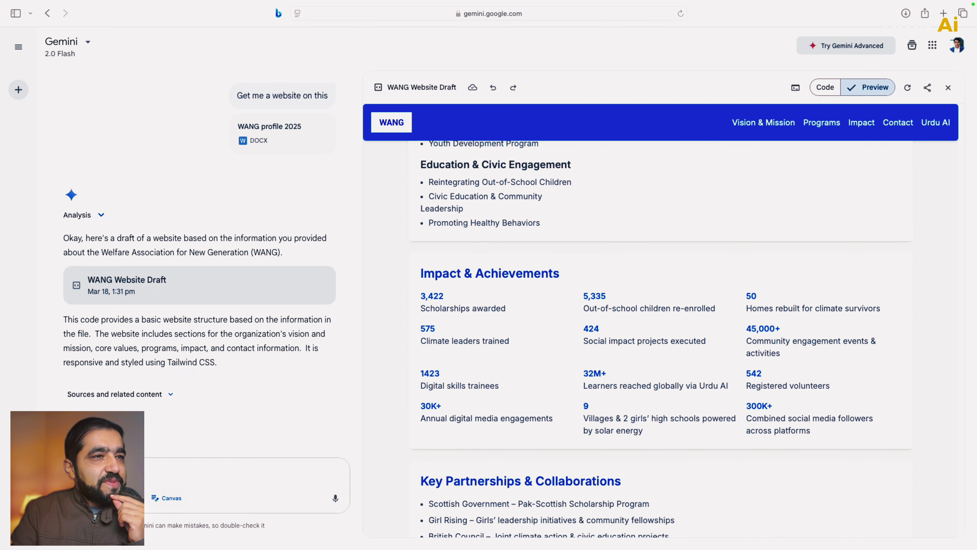
scroll(660, 347, down, 2)
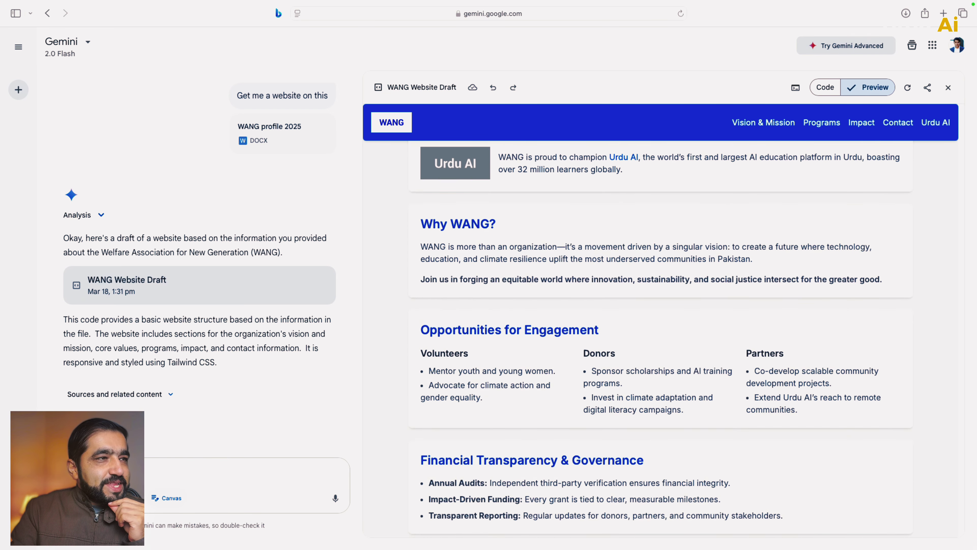
scroll(660, 346, up, 15)
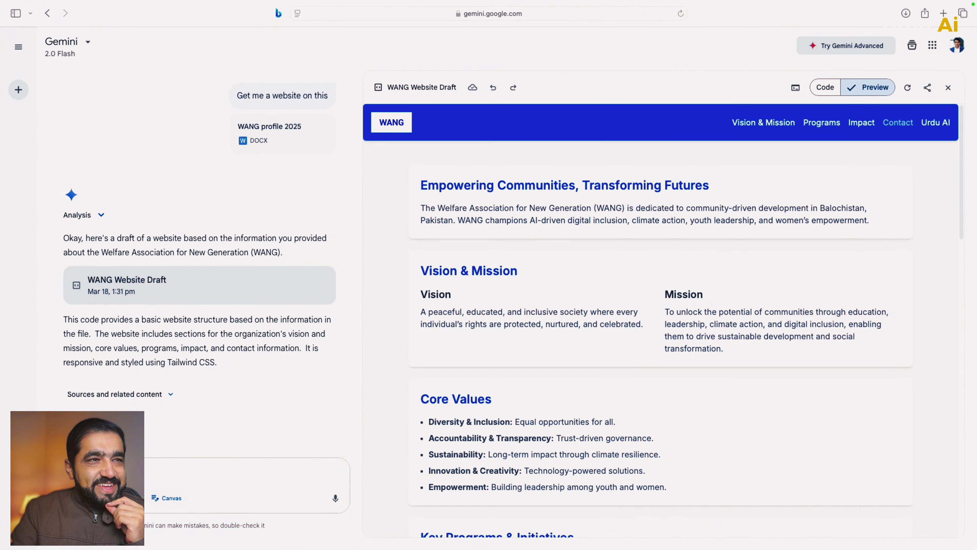
click(898, 123)
click(825, 87)
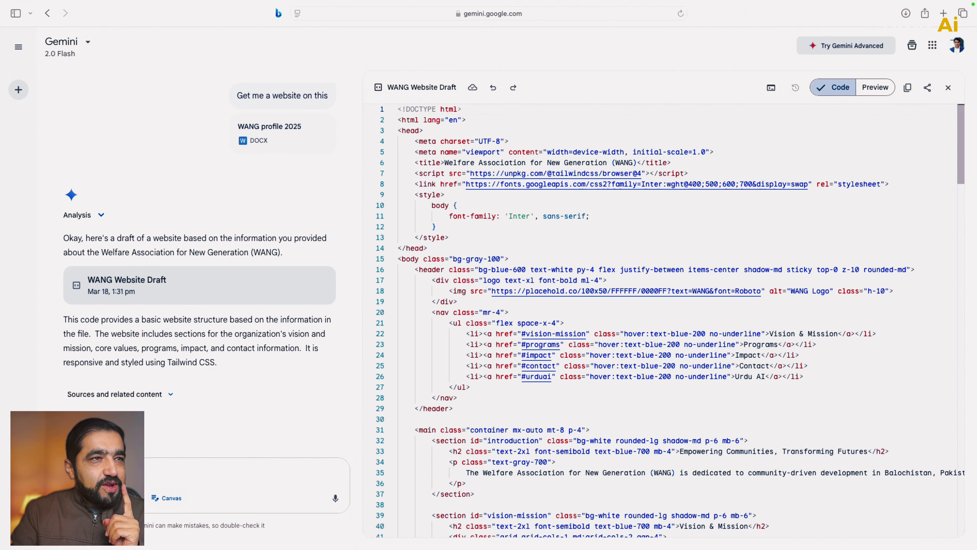
click(875, 87)
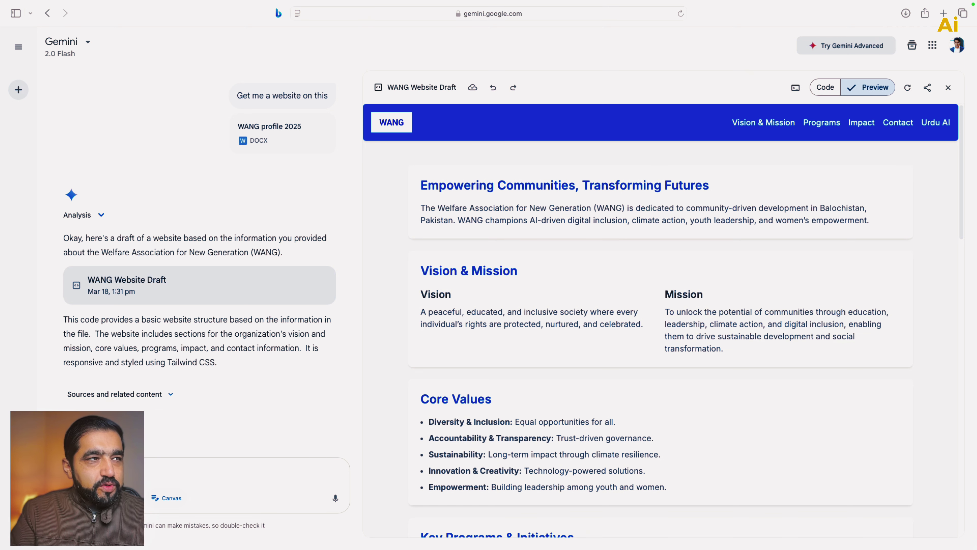
click(822, 123)
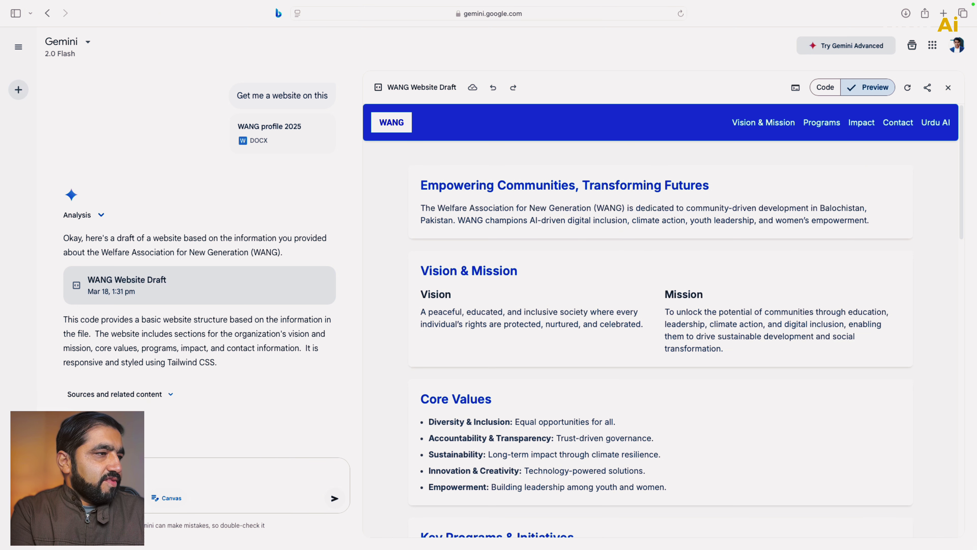
Submit the follow-up prompt "Make it very creative use available resources, assets find from internet and ge the a good one".
text(available resour)
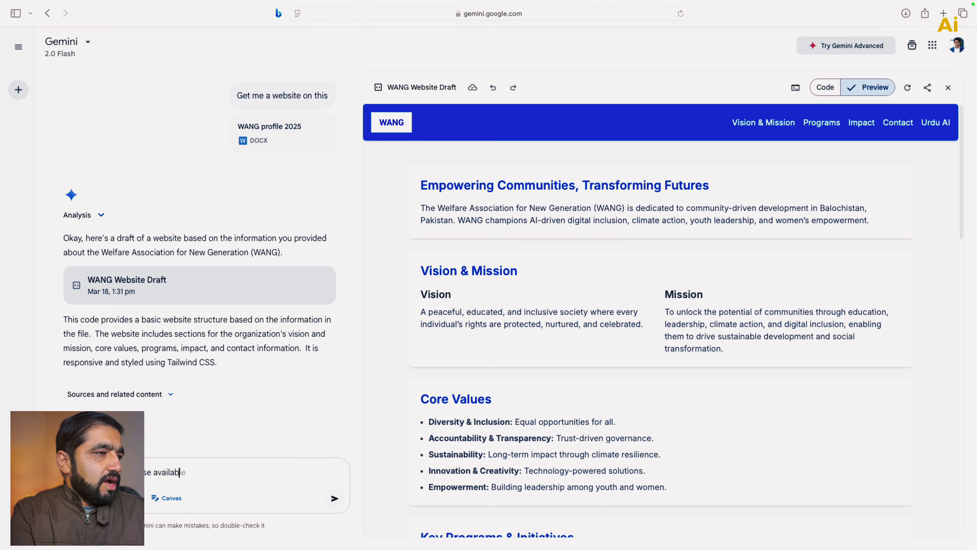
text(ces, )
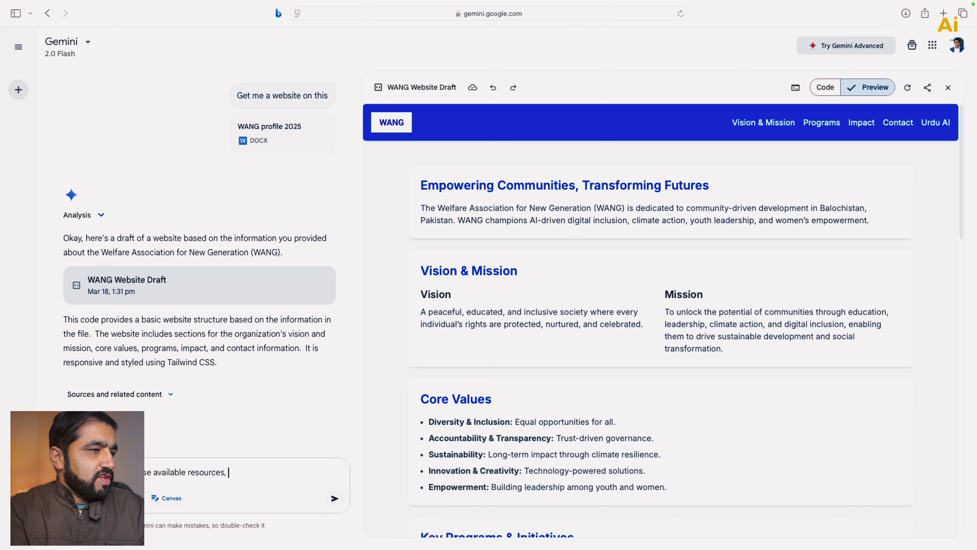
text(assets f)
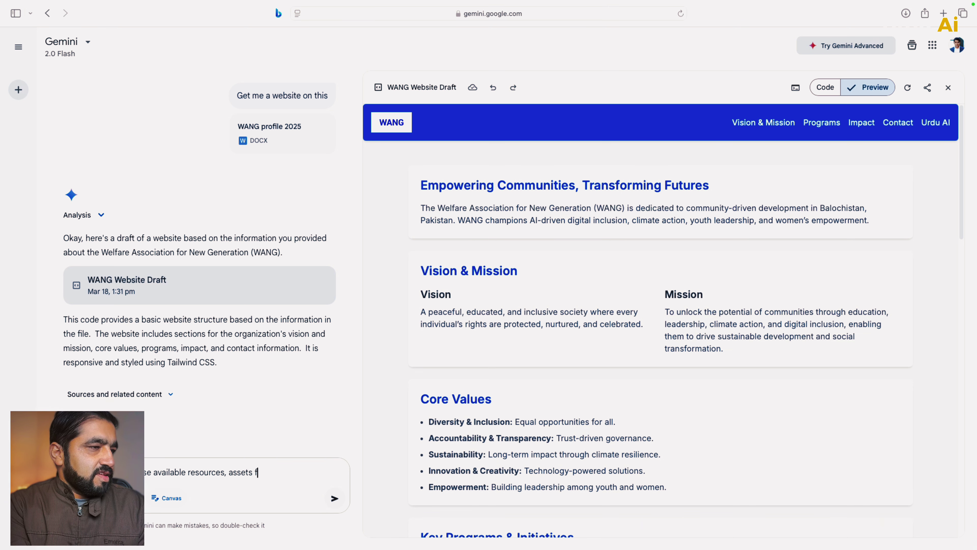
text(ind from internet)
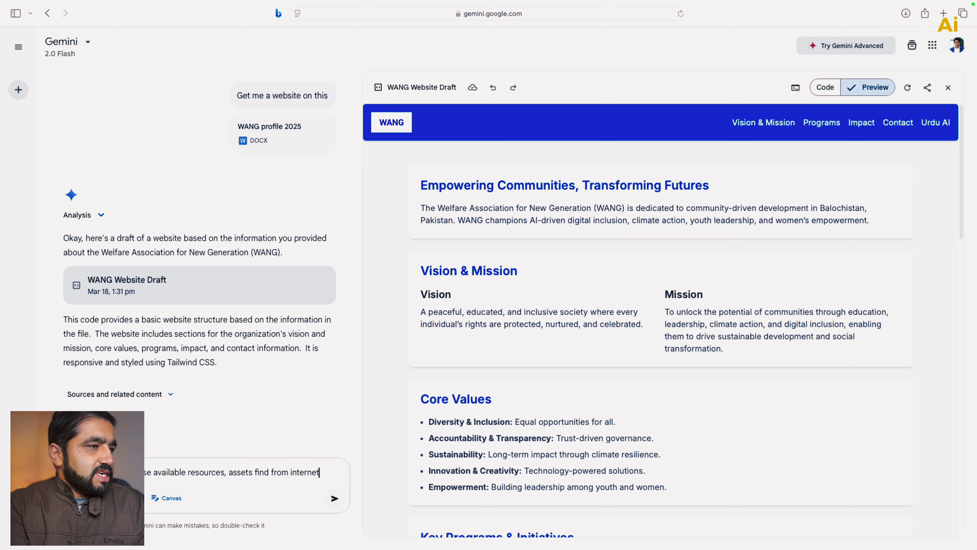
key(shift+Return)
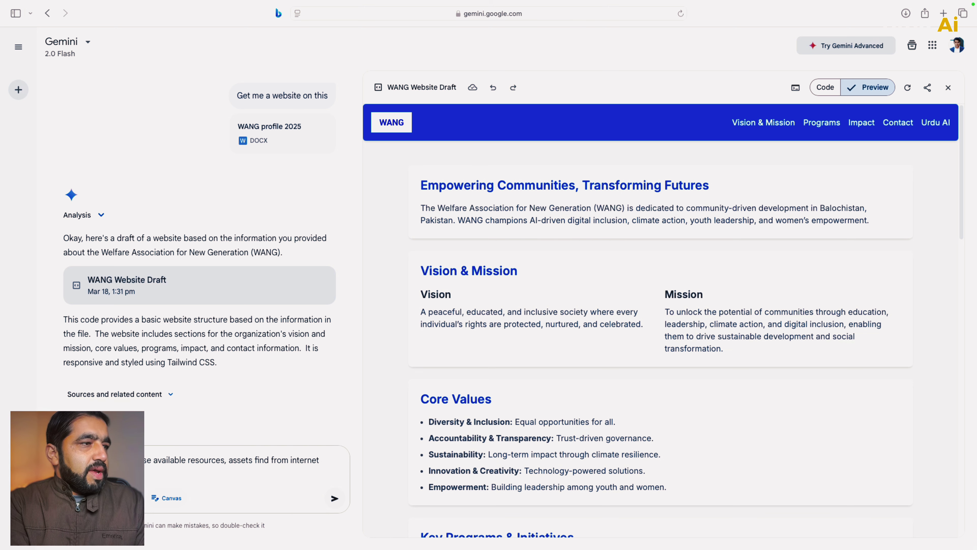
click(334, 498)
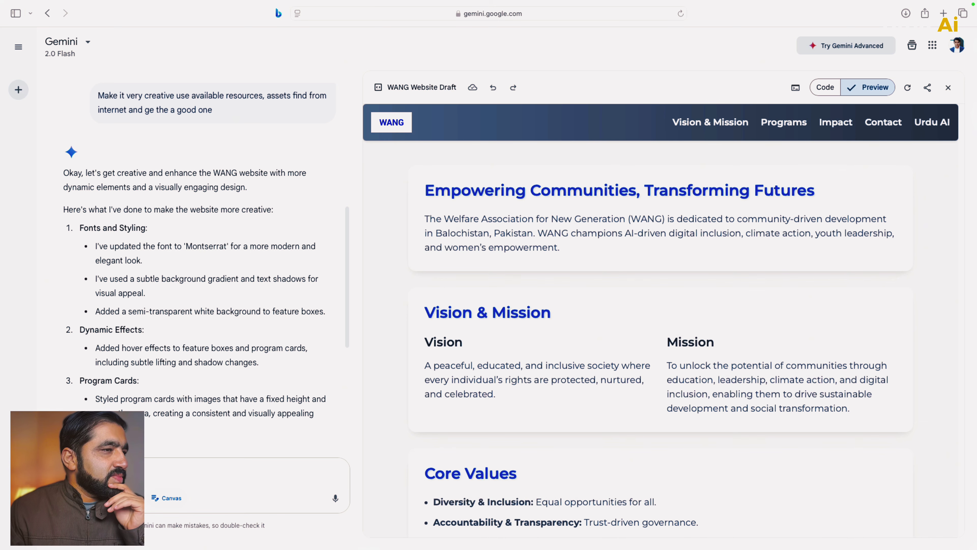
Read the summary of design changes and examine all sections of the redesigned website in the preview.
scroll(200, 250, down, 10)
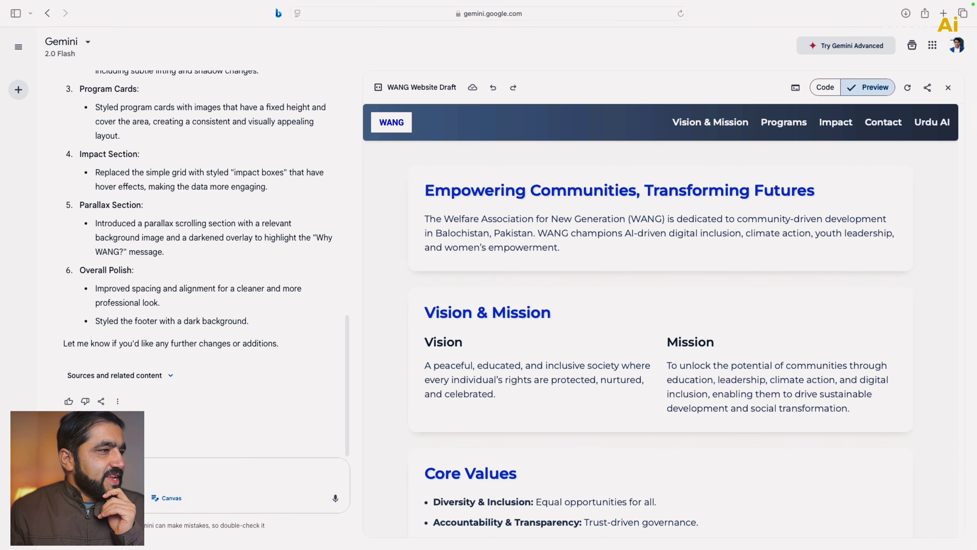
scroll(661, 308, down, 1)
scroll(661, 308, down, 5)
scroll(661, 308, up, 5)
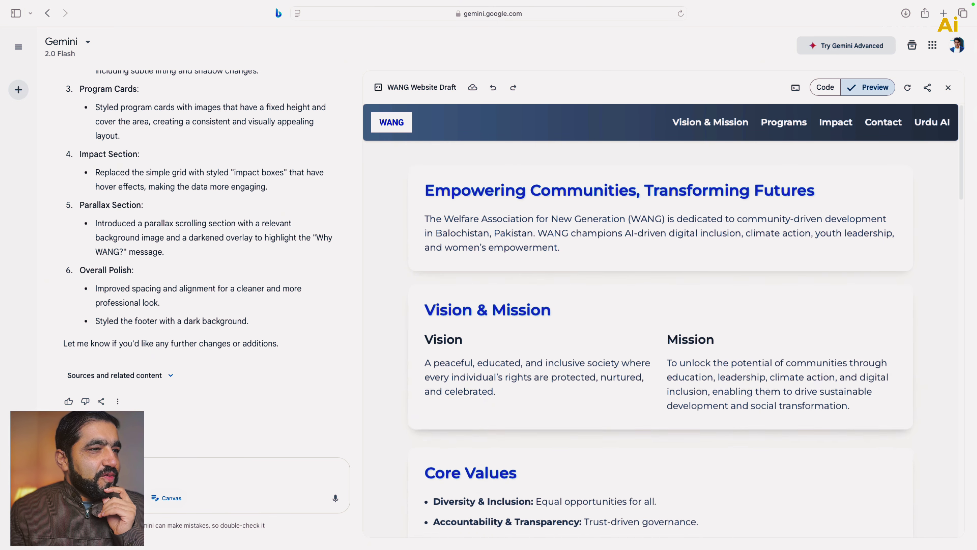
scroll(660, 307, down, 8)
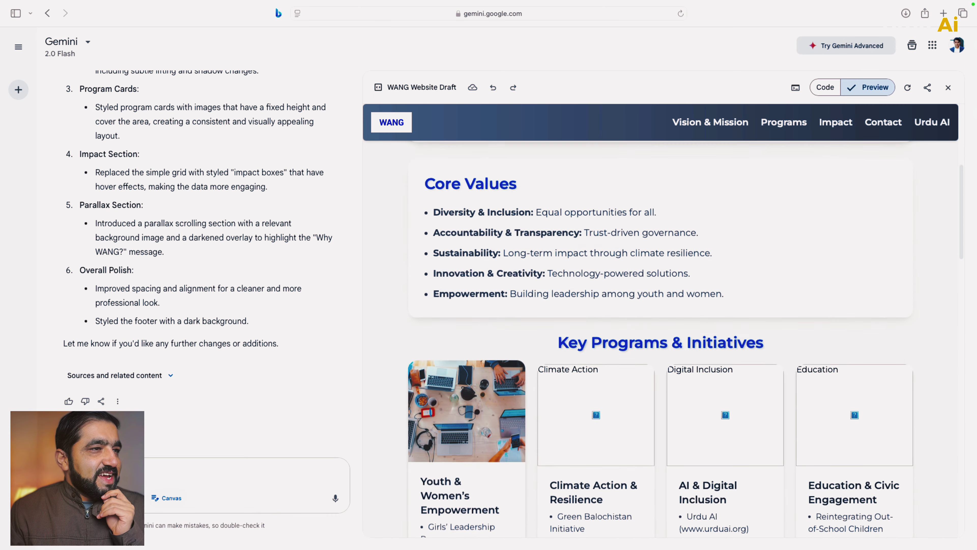
scroll(661, 308, down, 7)
scroll(661, 308, up, 1)
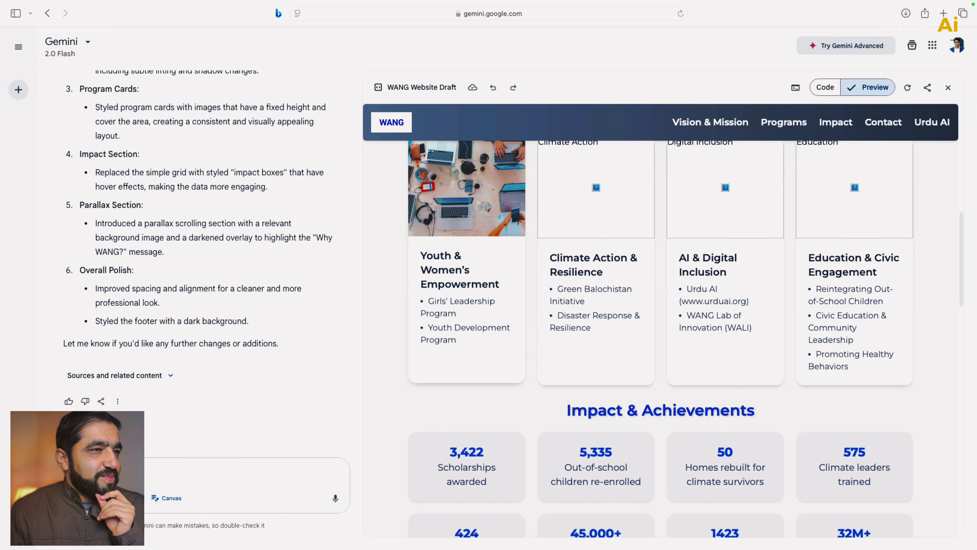
scroll(660, 308, down, 4)
scroll(661, 308, down, 6)
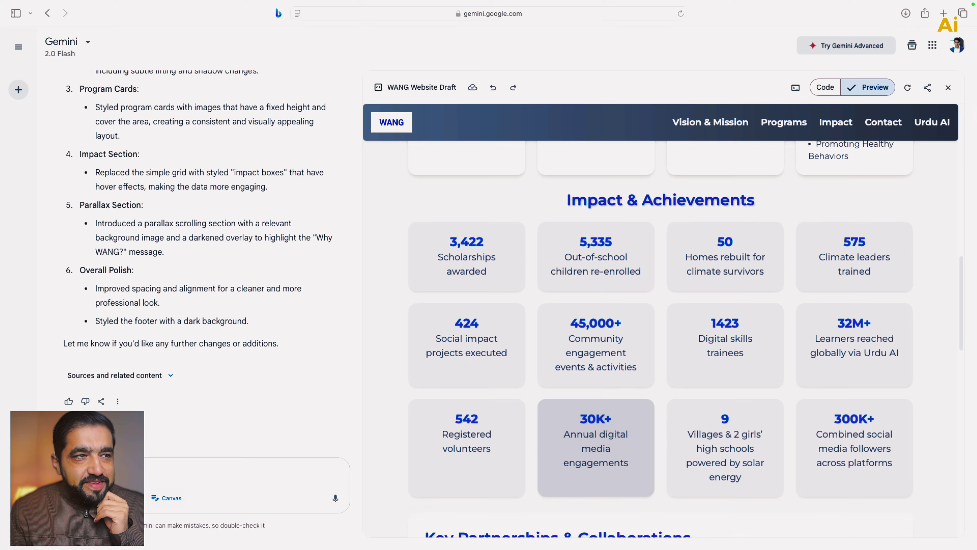
scroll(661, 308, down, 15)
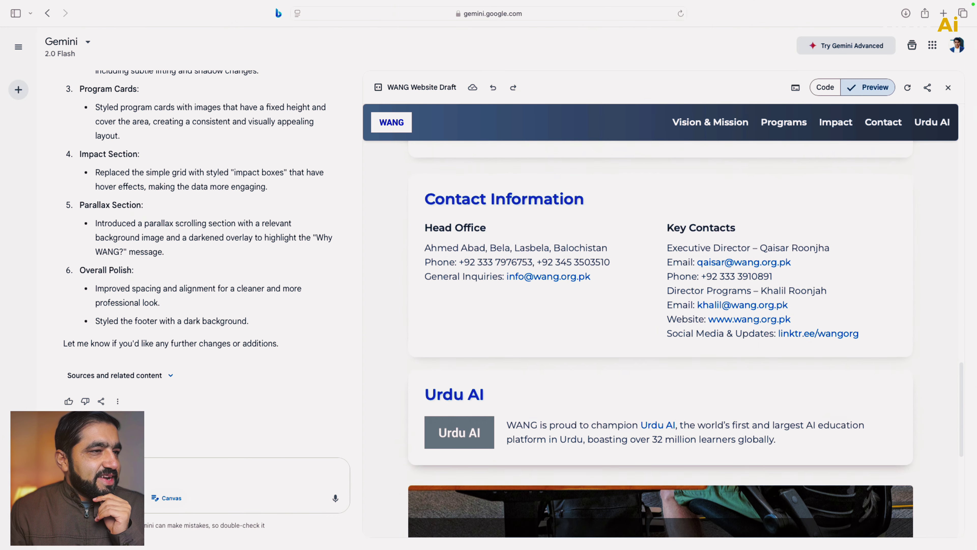
scroll(660, 308, down, 7)
scroll(661, 308, up, 4)
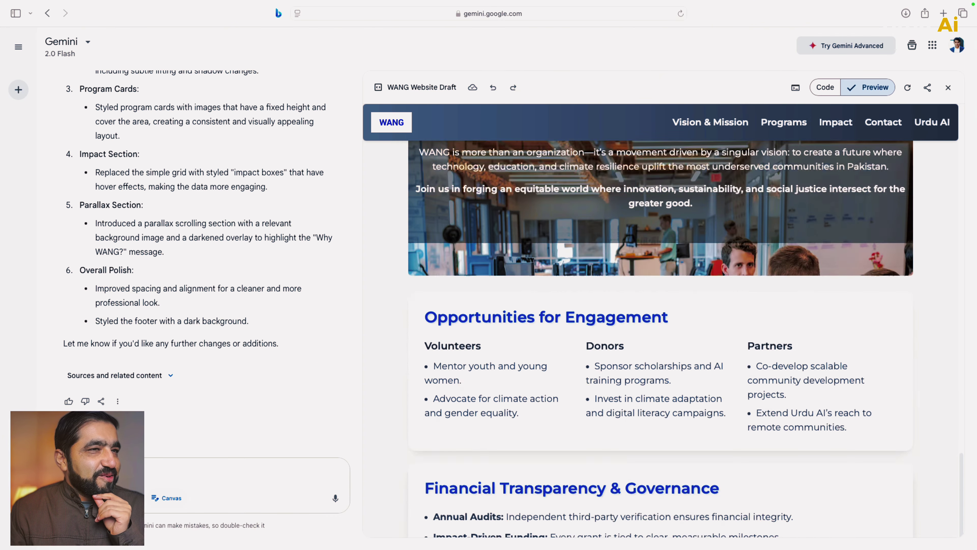
Test the redesigned site's Contact link, recheck the page down to its engagement section, and view the updated code.
click(884, 123)
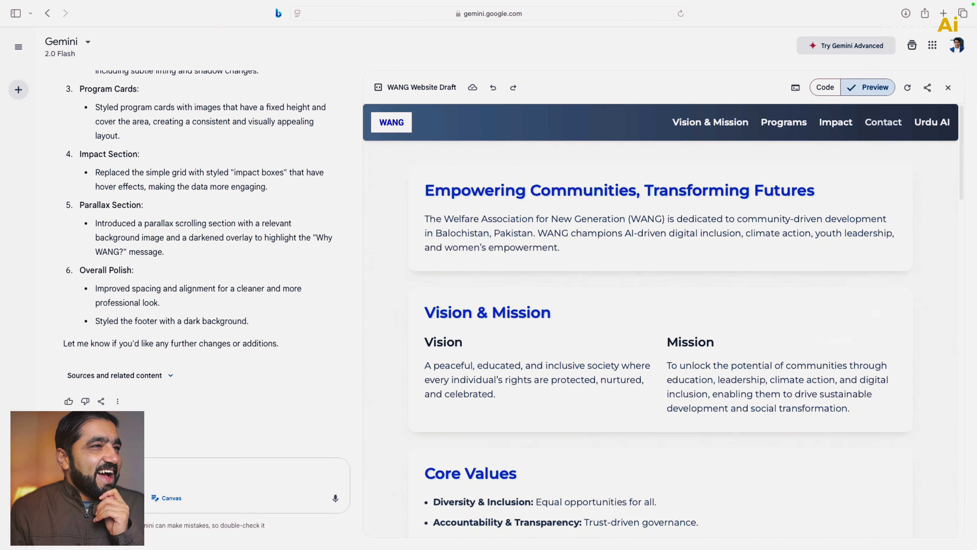
scroll(661, 231, down, 4)
scroll(661, 308, down, 20)
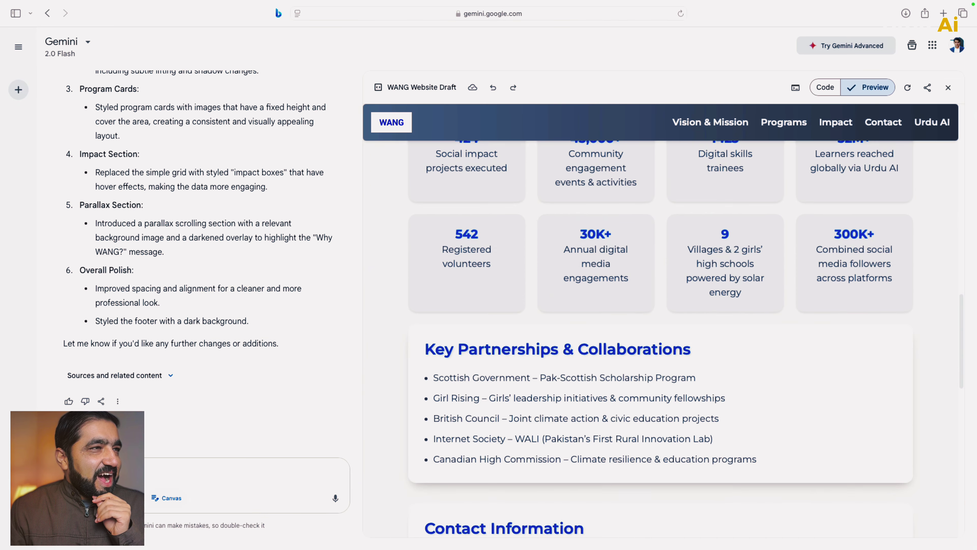
scroll(660, 308, down, 7)
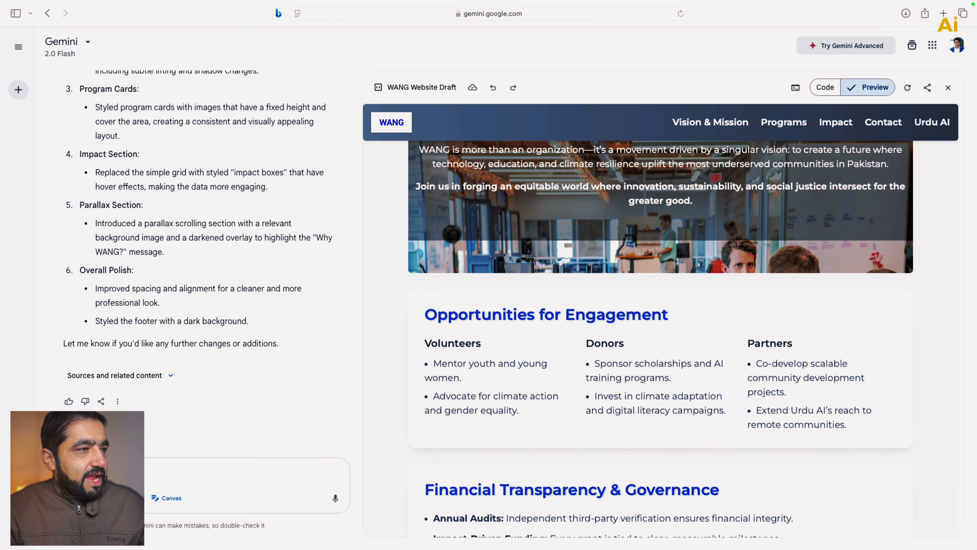
click(825, 87)
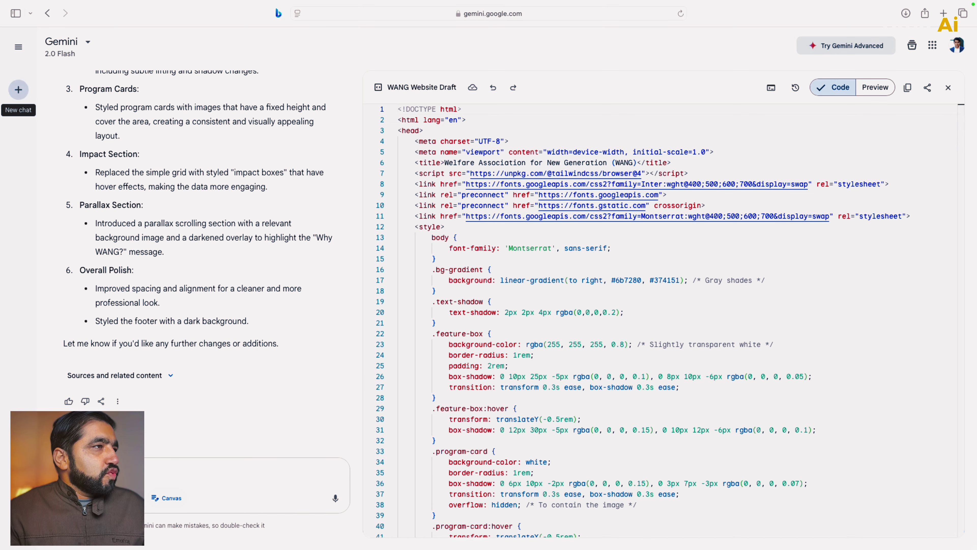
In a new Deep Research chat, submit "Research about WANG Balochistan and find its programs impacts and people working there give me a well researched document.".
click(18, 90)
click(437, 510)
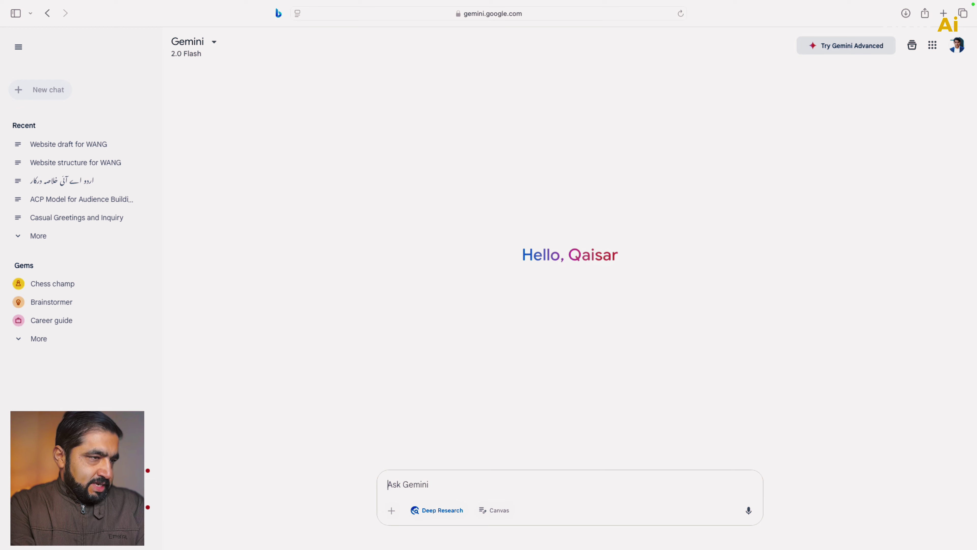
text(Res)
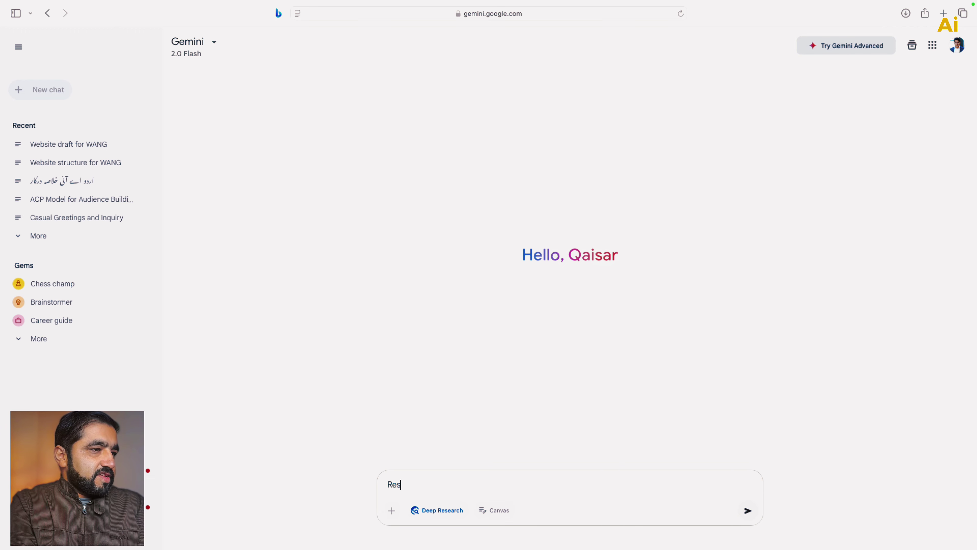
text(earch about WANG)
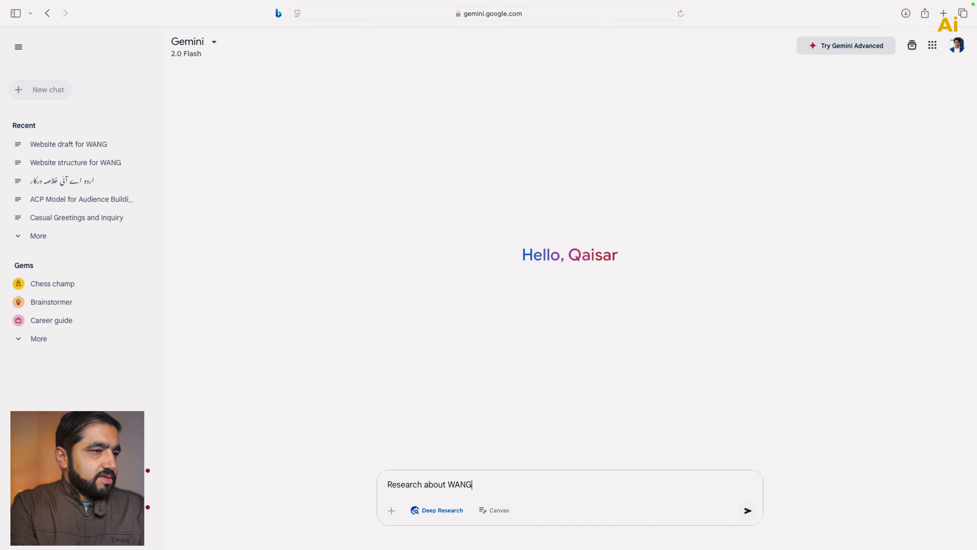
text( Balochistan )
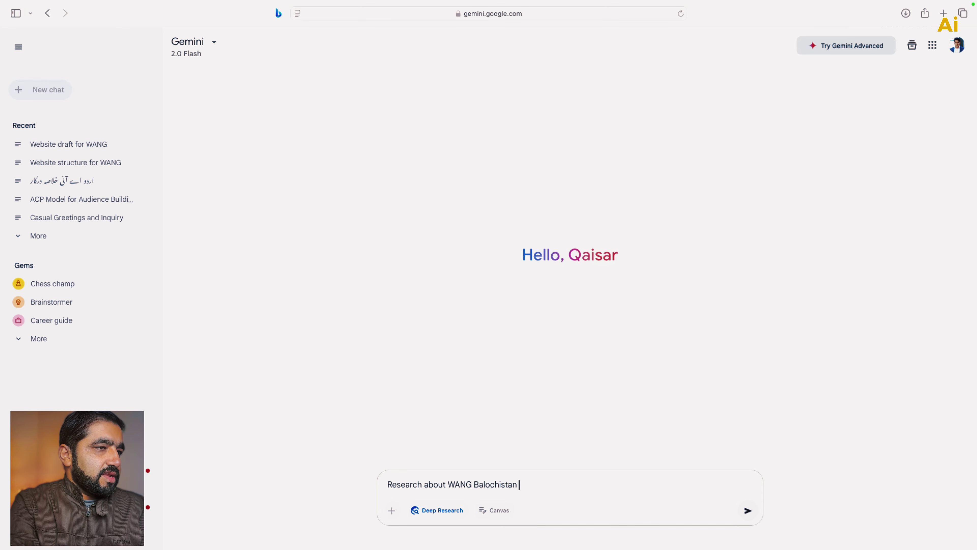
text(and fi)
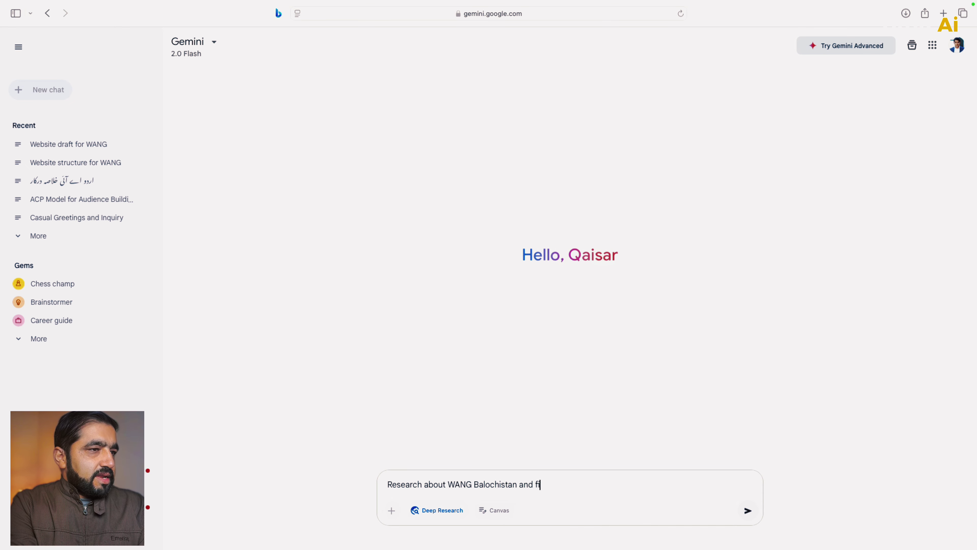
text(nd its programs)
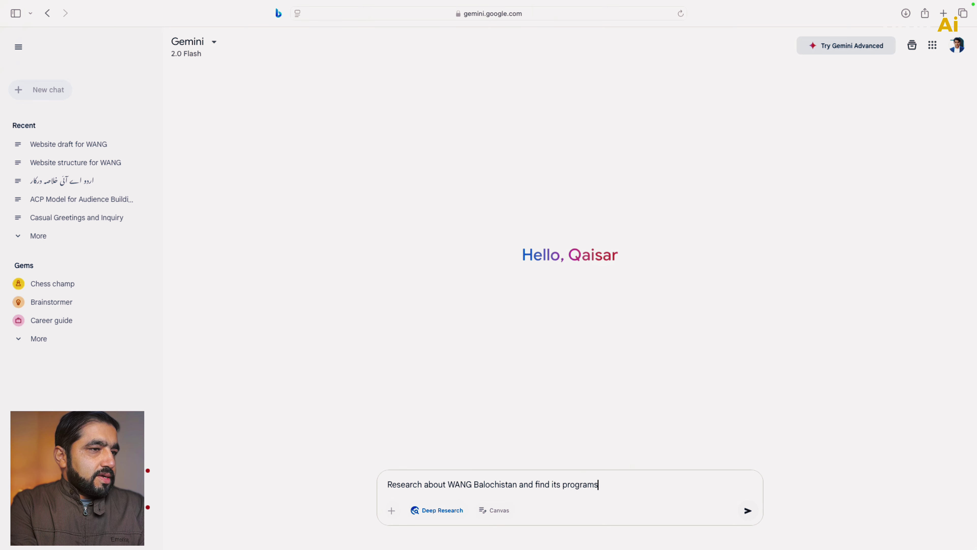
text( impacts and )
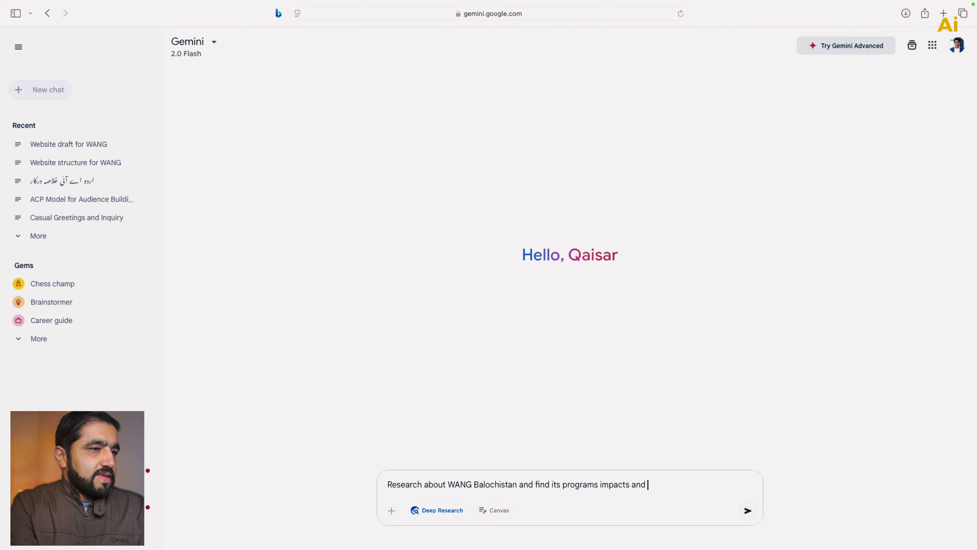
text(people working t)
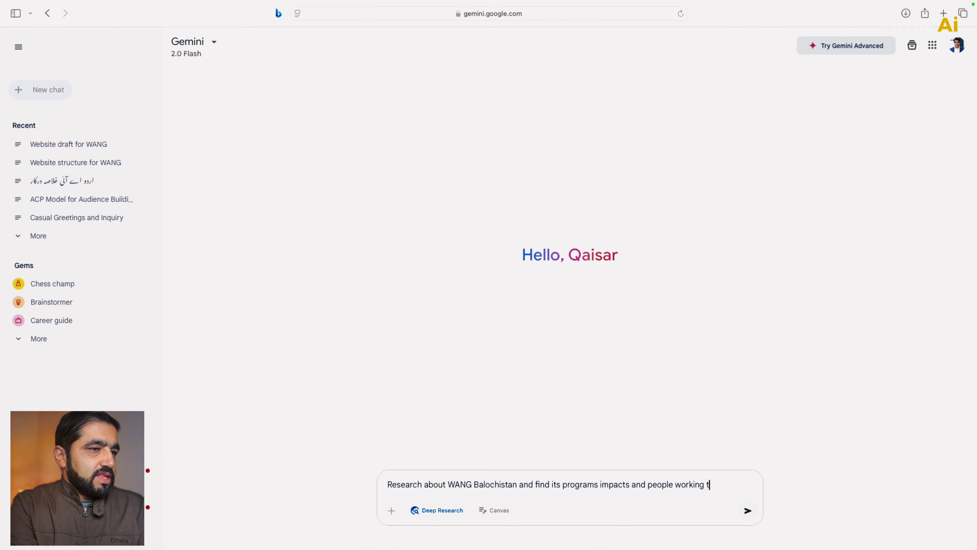
text(here give me a )
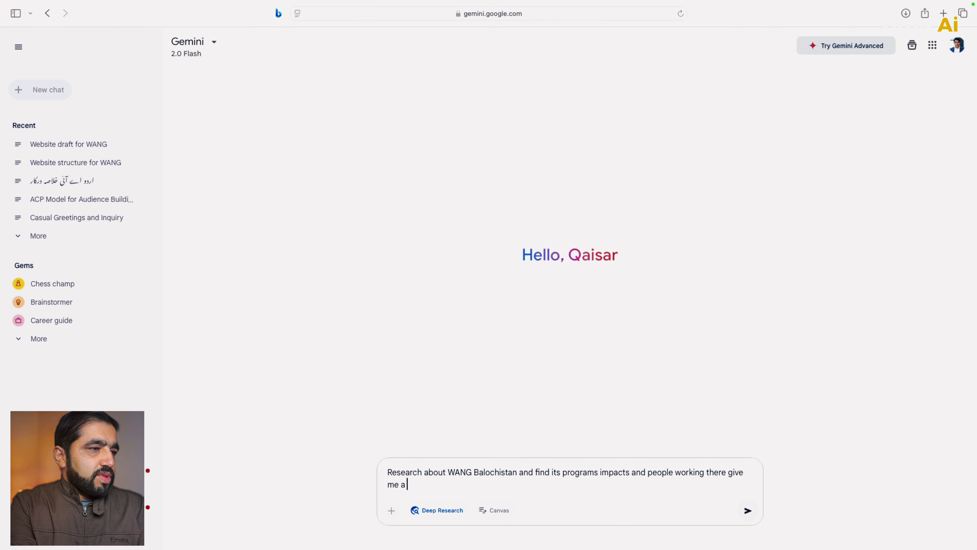
text(well )
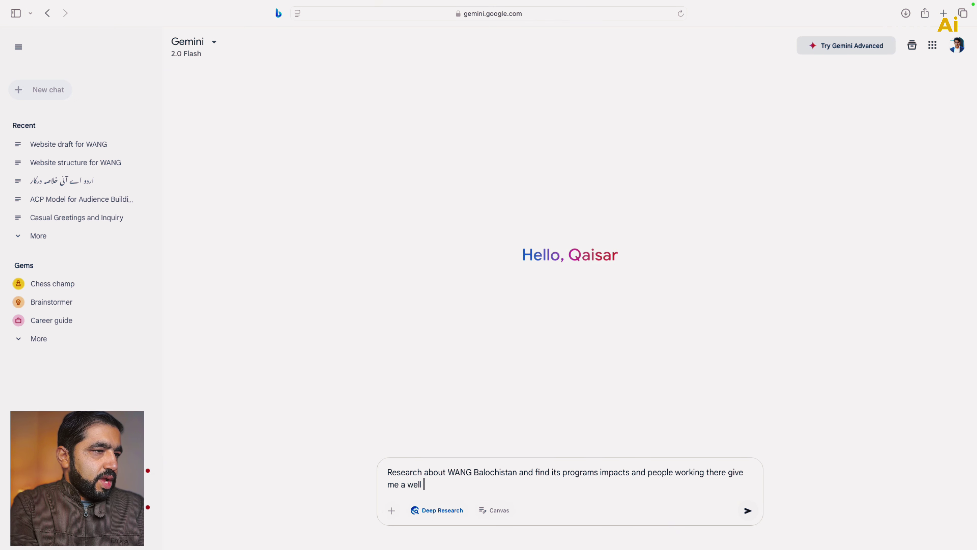
text(researched document)
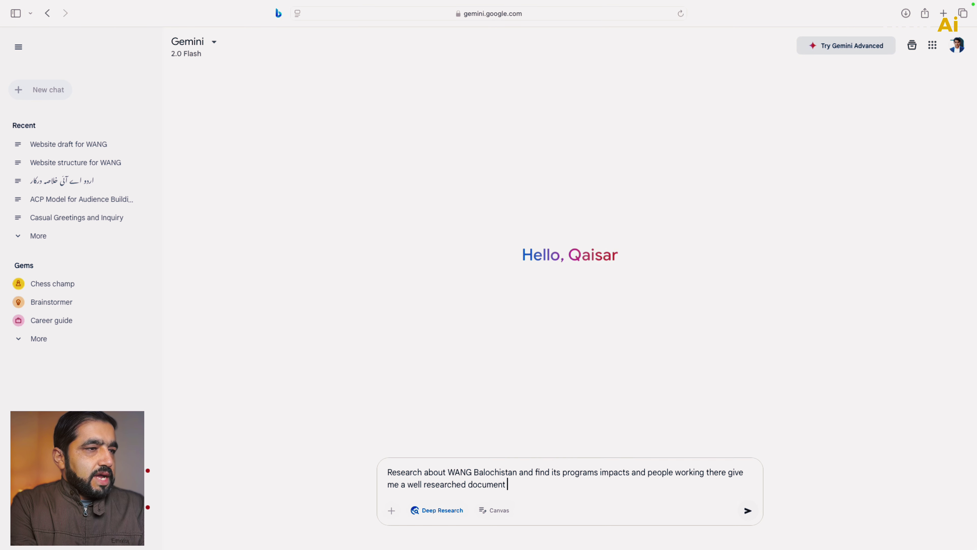
key(BackSpace)
text(.)
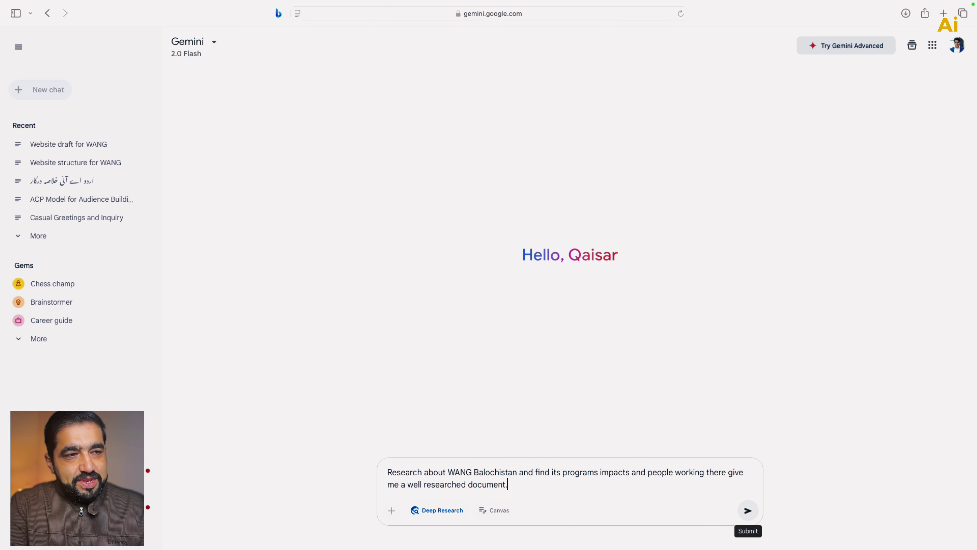
click(748, 510)
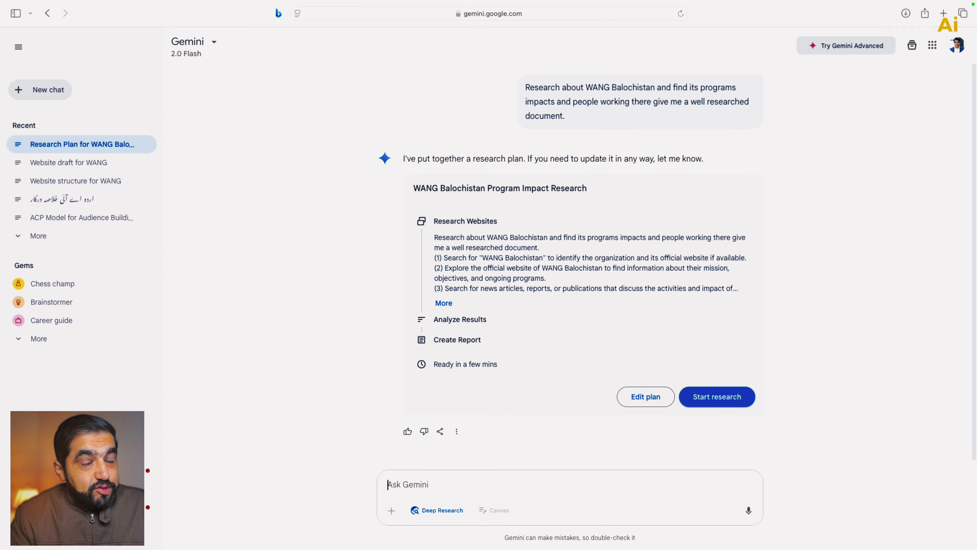
Start the research from the proposed plan and read through the finished report from its introduction to the programs and initiatives analysis.
click(717, 397)
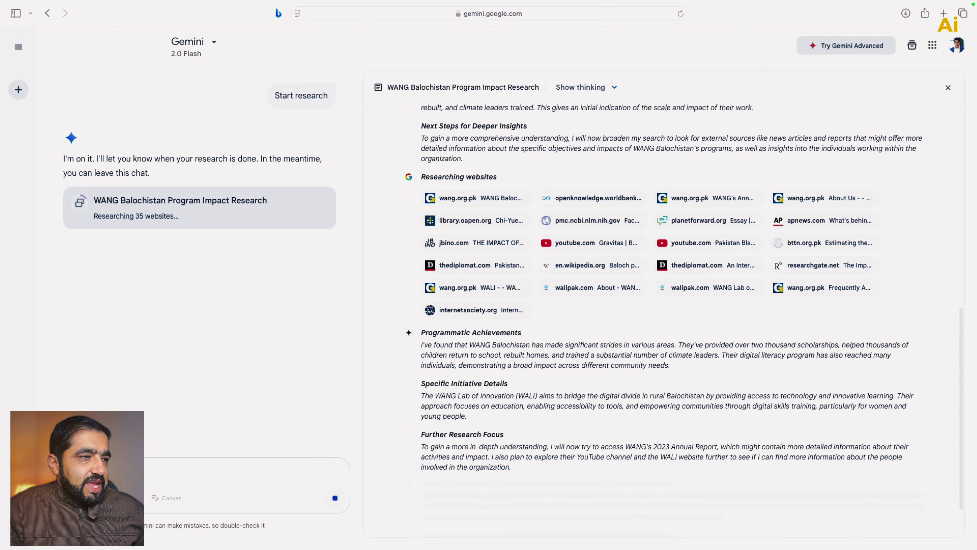
scroll(661, 308, down, 3)
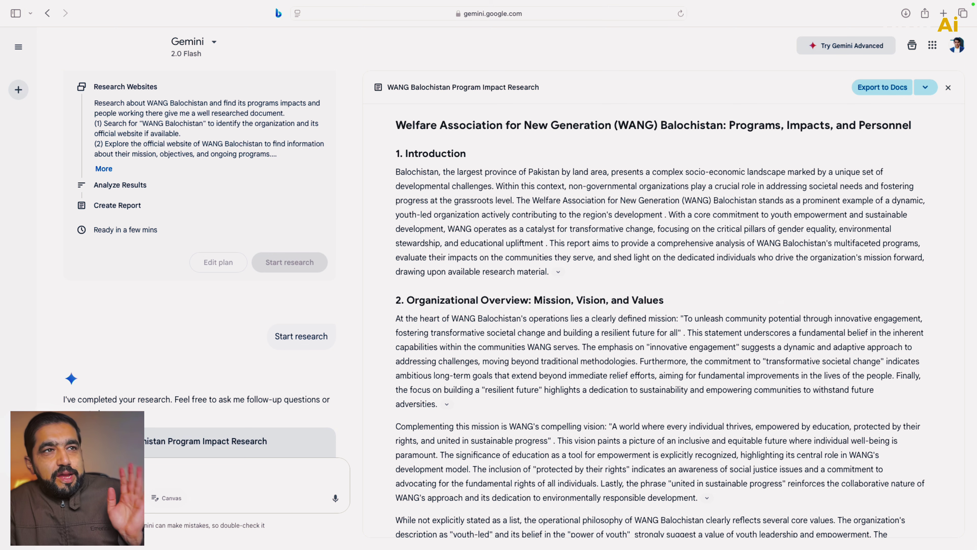
scroll(661, 308, down, 1)
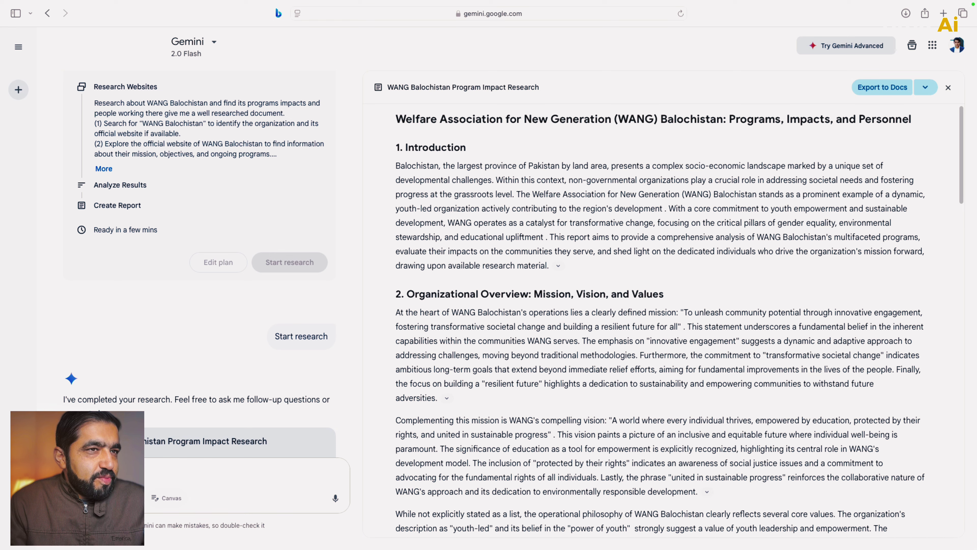
scroll(662, 308, down, 2)
scroll(661, 308, down, 20)
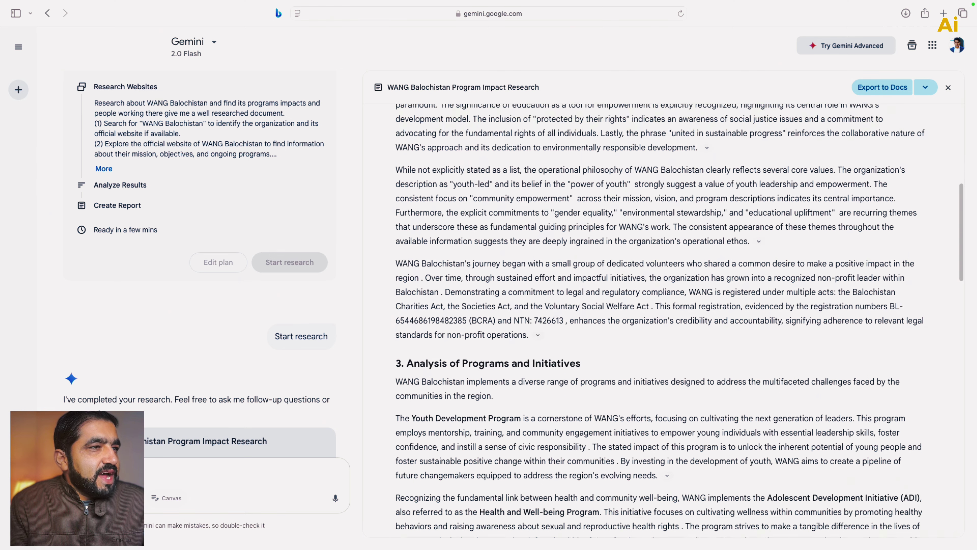
scroll(661, 308, down, 12)
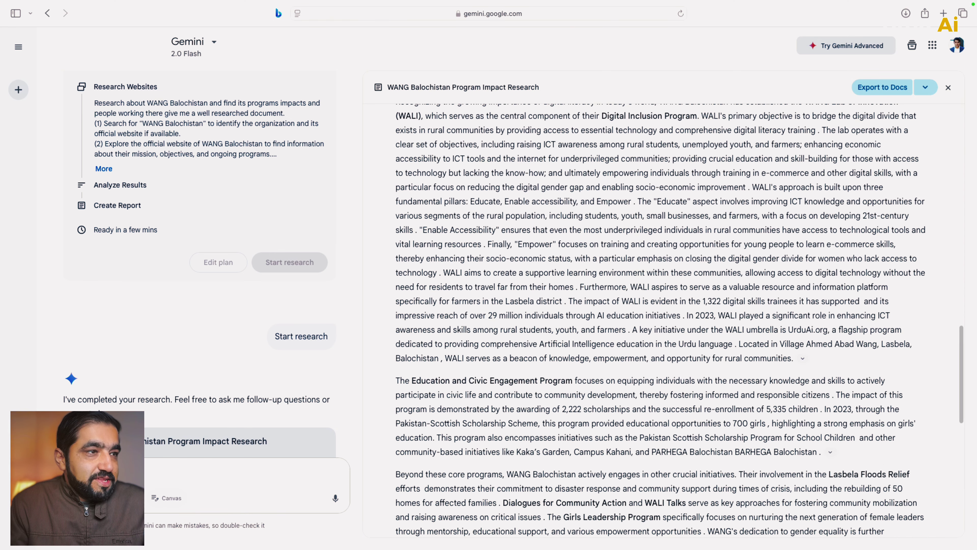
scroll(661, 308, up, 20)
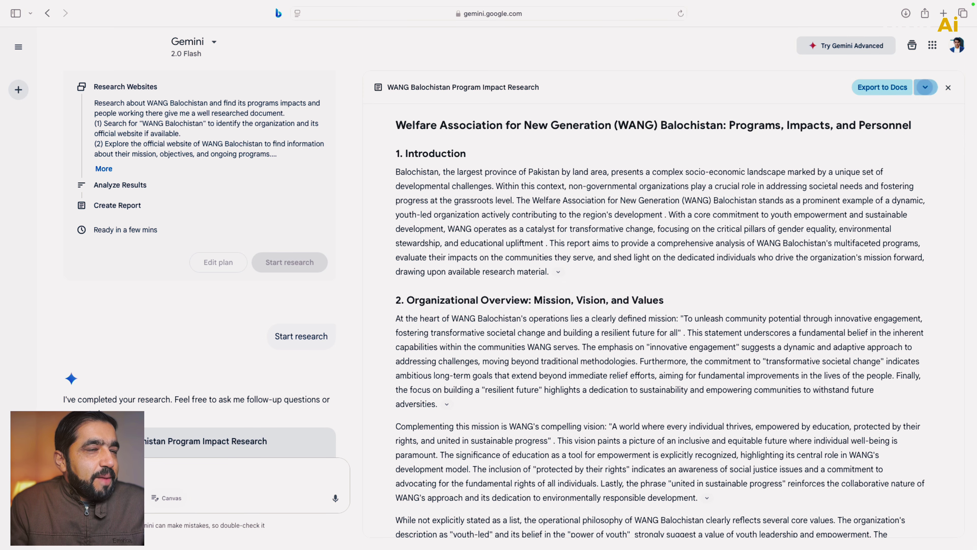
Generate an Audio Overview of the WANG Balochistan Program Impact Research report.
click(926, 87)
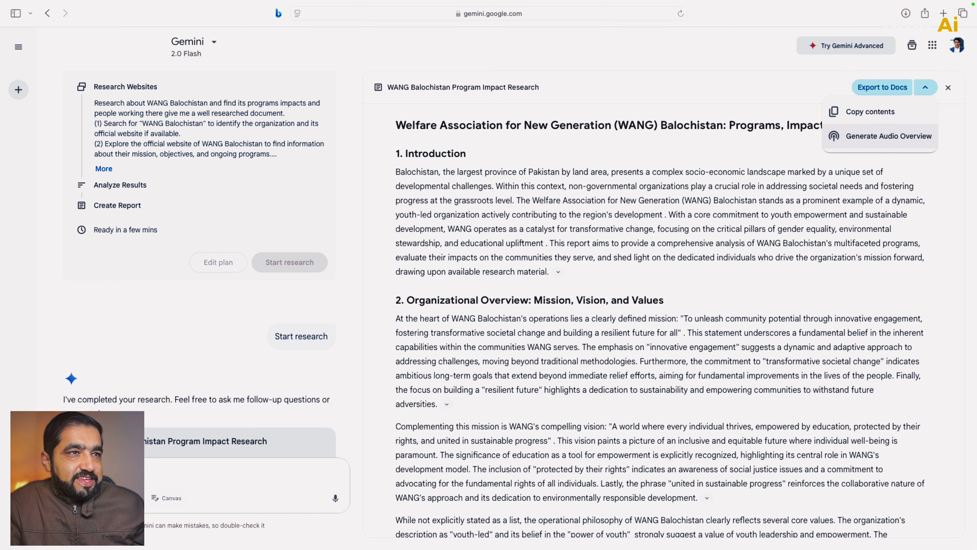
click(888, 135)
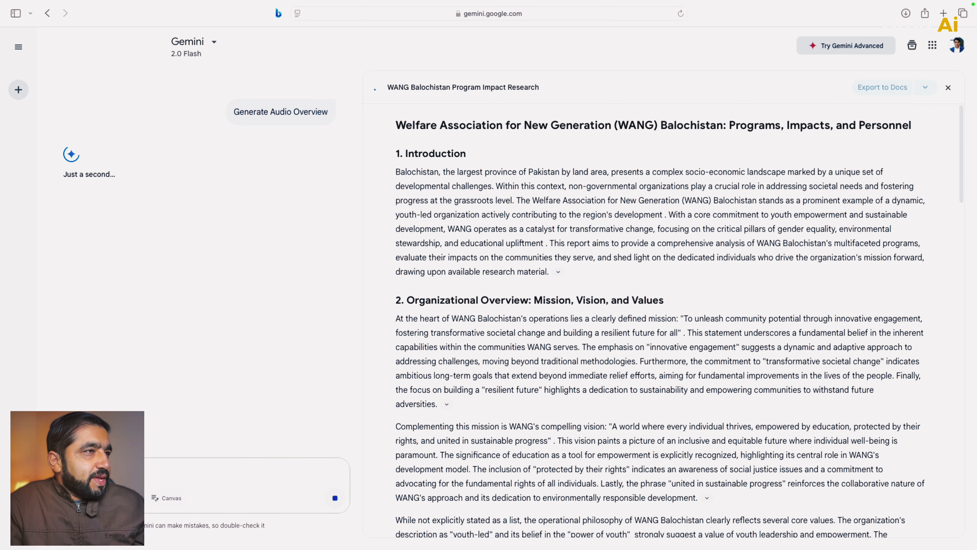